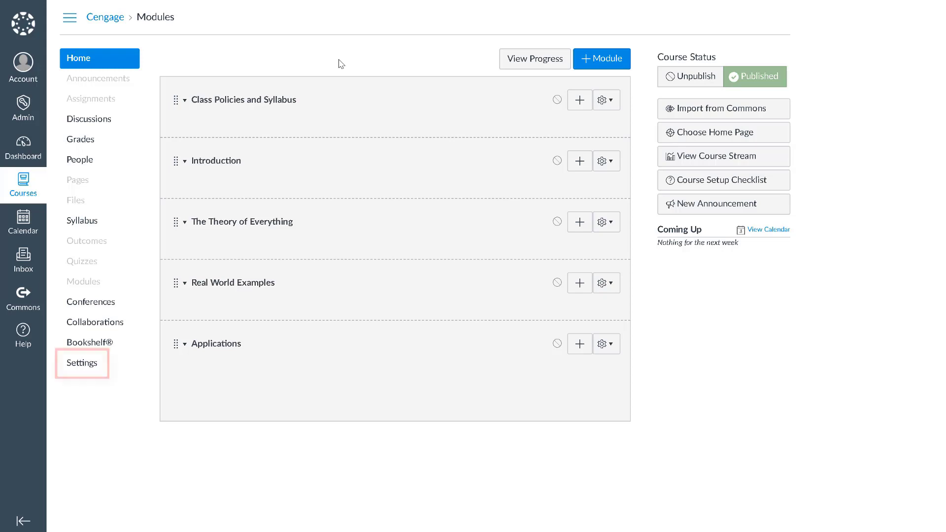
- Enable the hidden Cengage link in course navigation, place it after Assignments, and save
{"action": "left_click", "coordinate": [117, 363]}
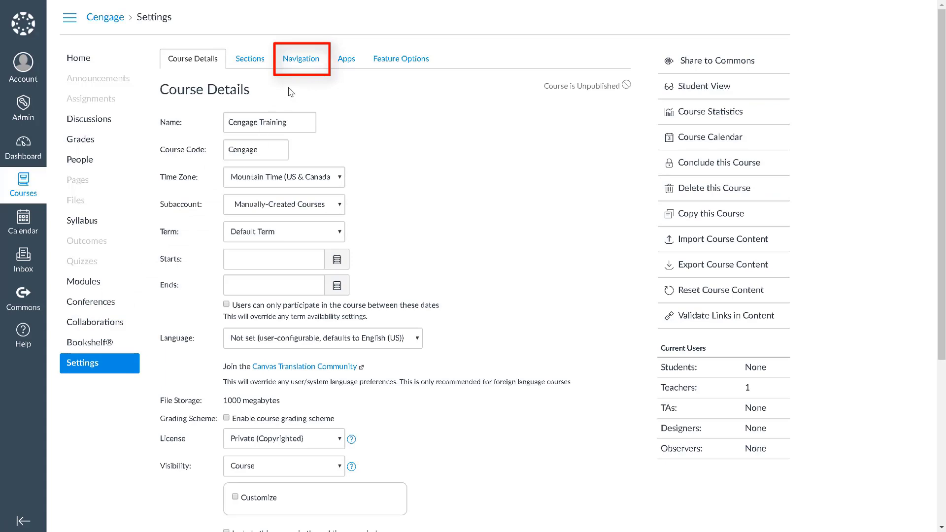
{"action": "left_click", "coordinate": [302, 63]}
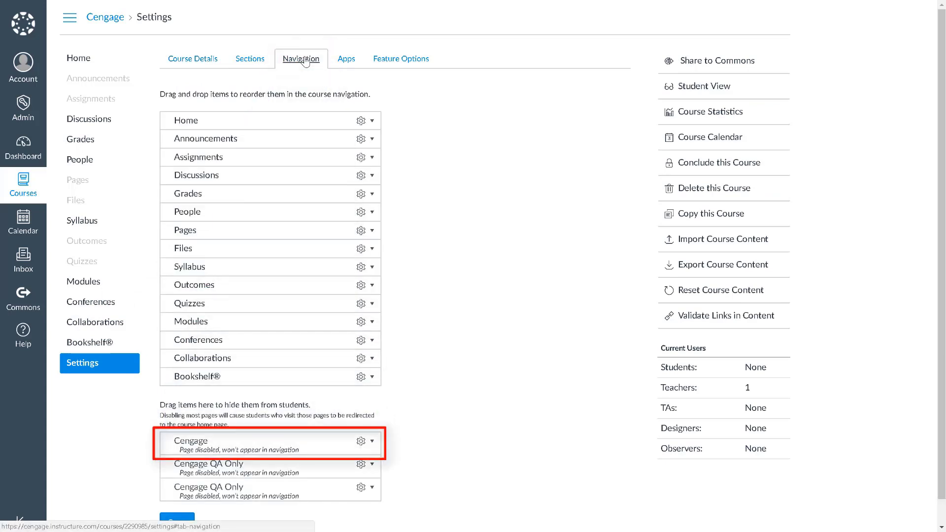
{"action": "left_click_drag", "start_coordinate": [187, 444], "coordinate": [192, 178]}
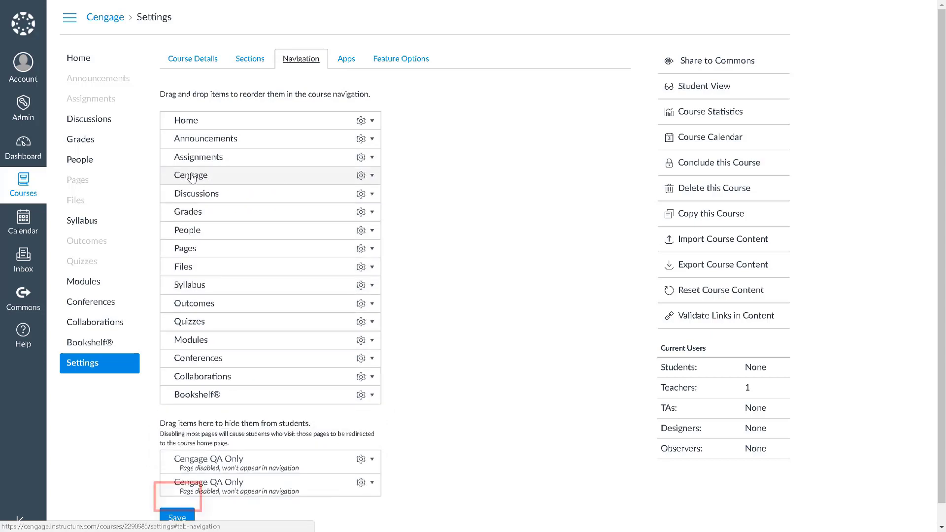
{"action": "scroll", "coordinate": [192, 178], "scroll_direction": "down", "scroll_amount": 1}
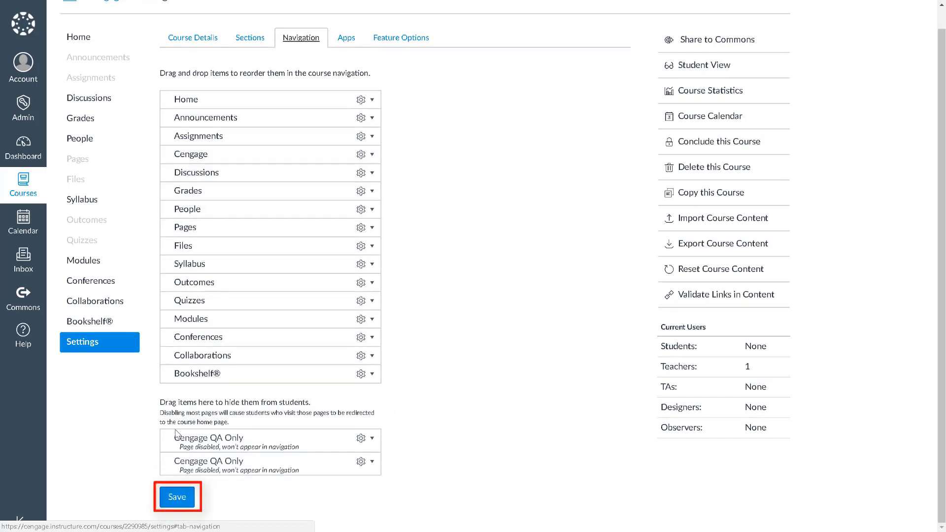
{"action": "left_click", "coordinate": [172, 497]}
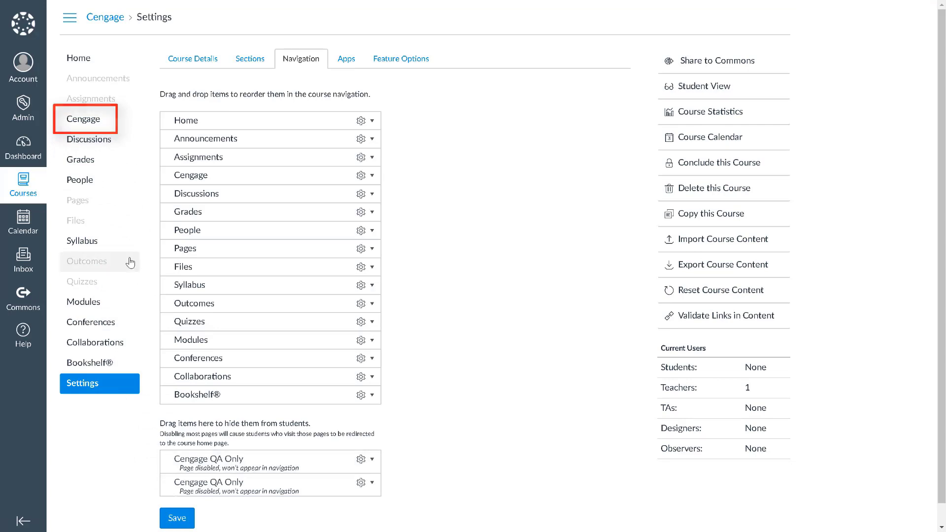
{"action": "left_click", "coordinate": [105, 131]}
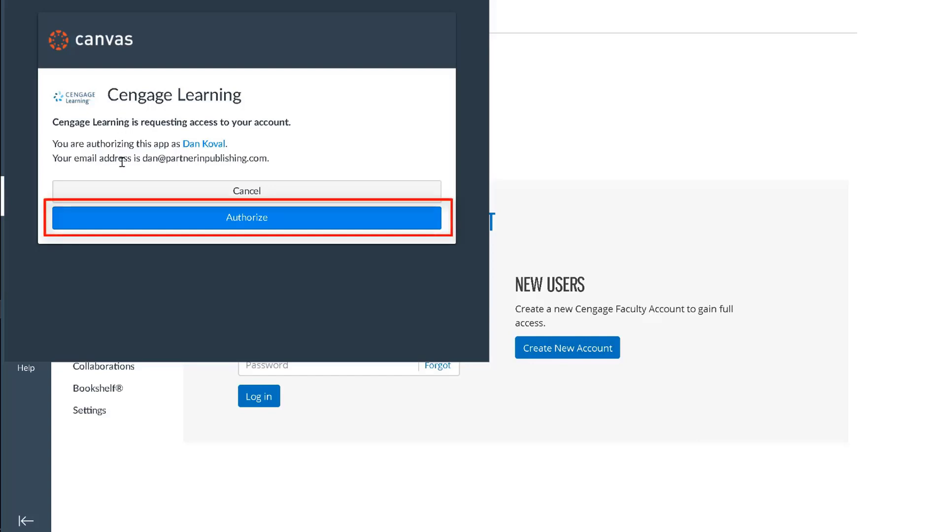
{"action": "left_click", "coordinate": [122, 219]}
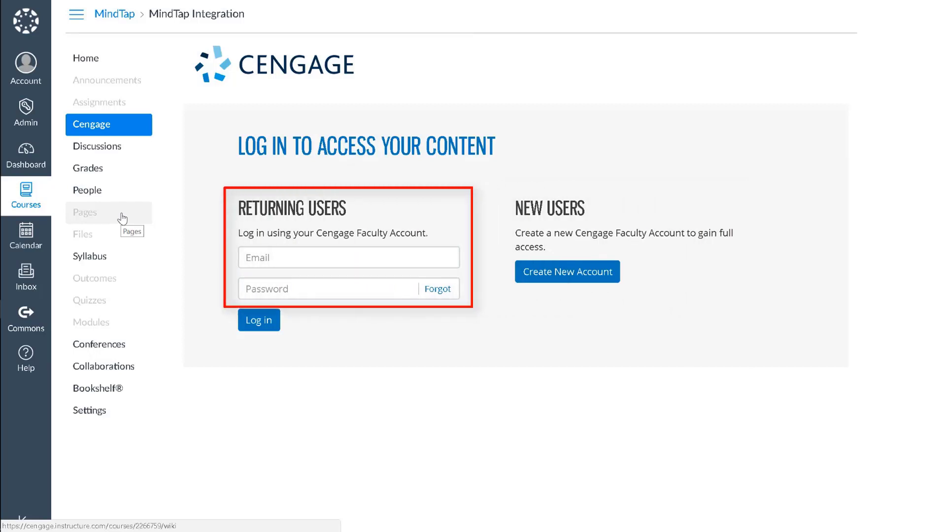
{"action": "left_click", "coordinate": [239, 256]}
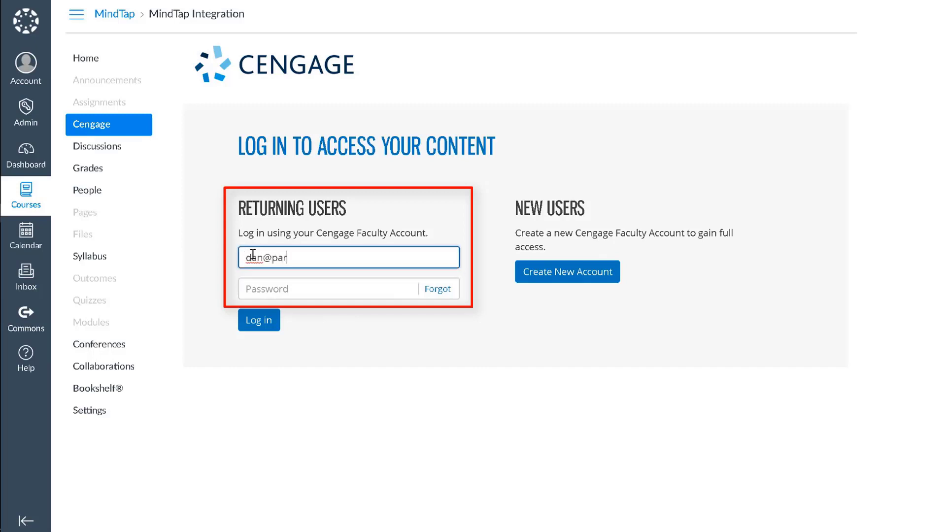
{"action": "key", "text": "Tab"}
{"action": "type", "text": "********"}
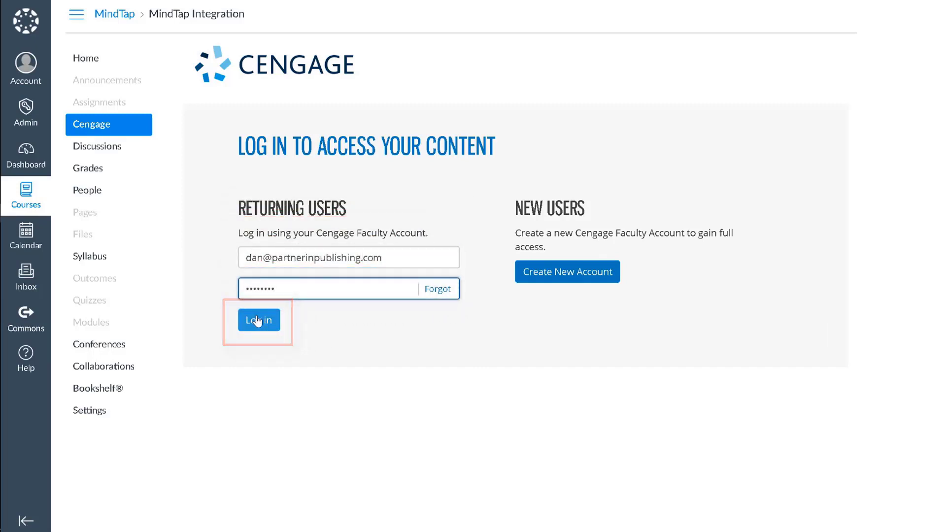
{"action": "left_click", "coordinate": [258, 320]}
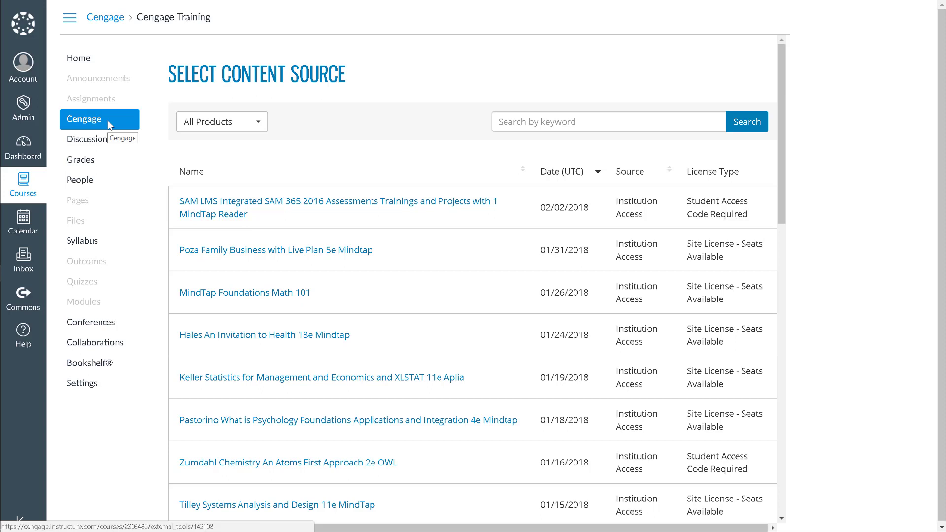
- Search content sources for 'Zumdahl Chemistry' and choose Zumdahl Chemistry 10e OWL
{"action": "left_click", "coordinate": [526, 125]}
{"action": "type", "text": "Zumdahl"}
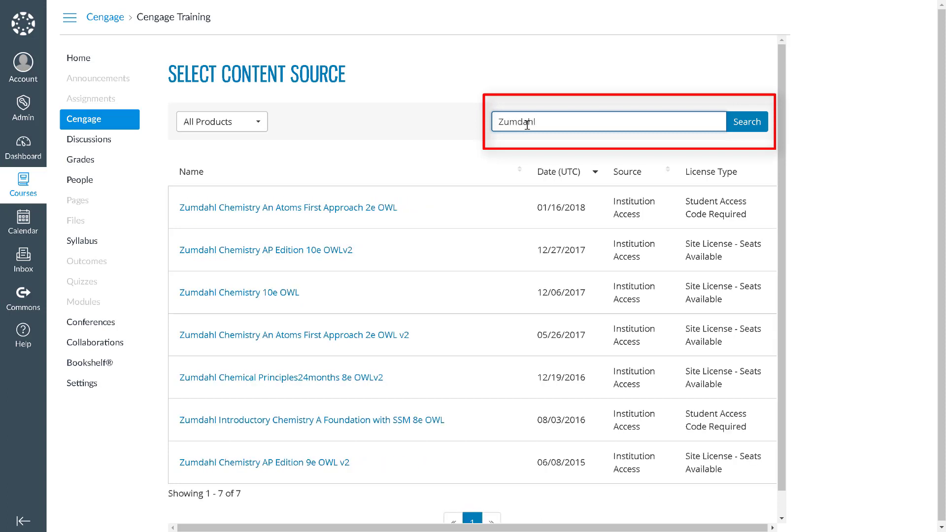
{"action": "type", "text": " Chemis"}
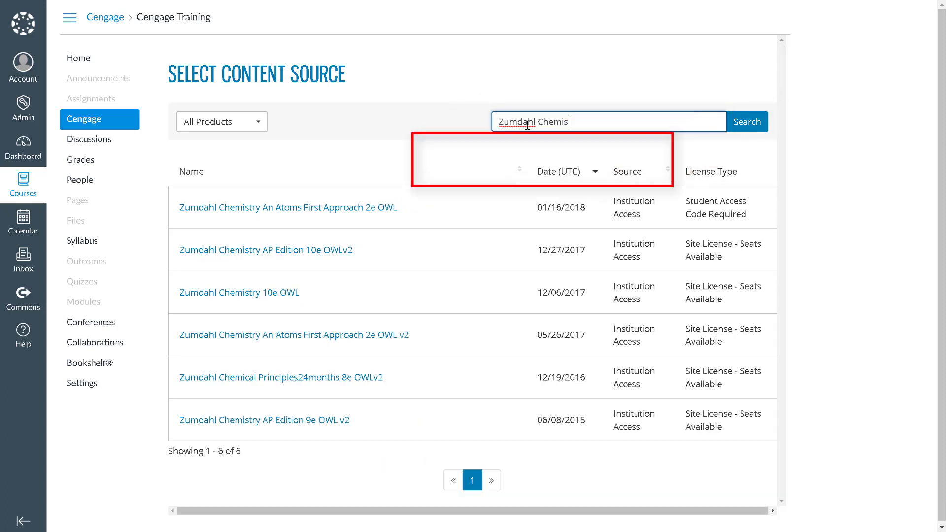
{"action": "type", "text": "try"}
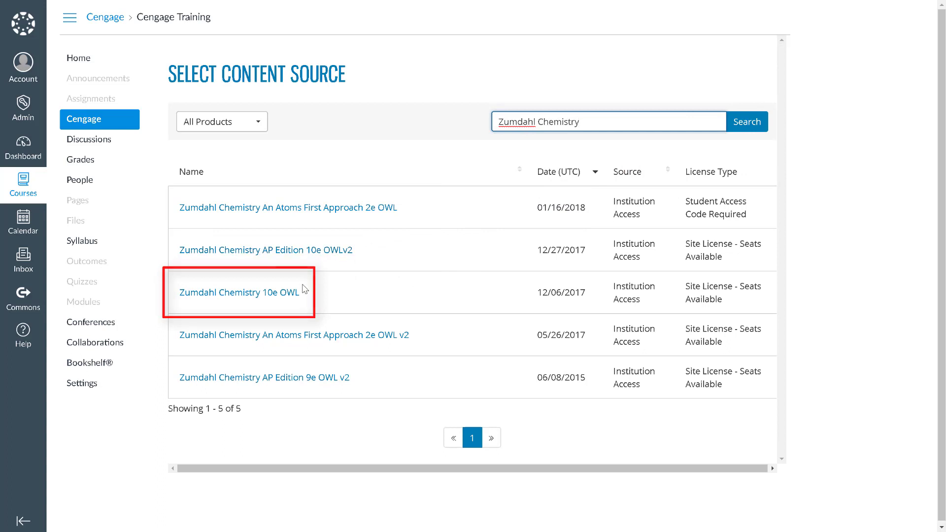
{"action": "left_click", "coordinate": [298, 293]}
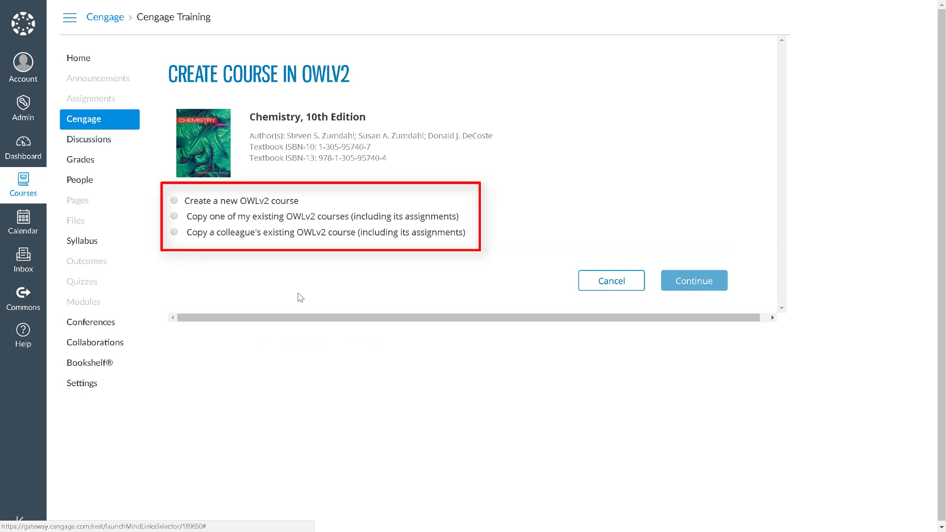
- Review the new-course and copy-own-course options in the OWLv2 setup
{"action": "left_click", "coordinate": [175, 201]}
{"action": "scroll", "coordinate": [177, 204], "scroll_direction": "down", "scroll_amount": 1}
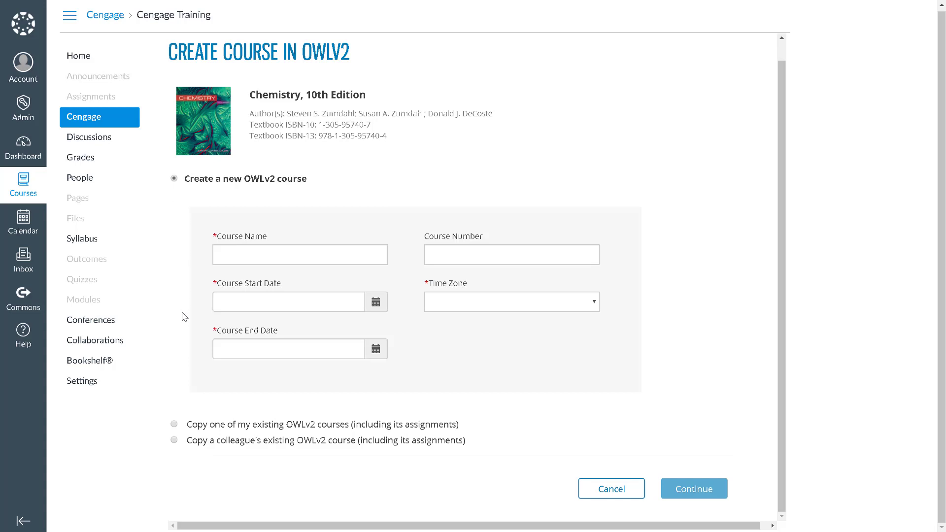
{"action": "left_click", "coordinate": [174, 426]}
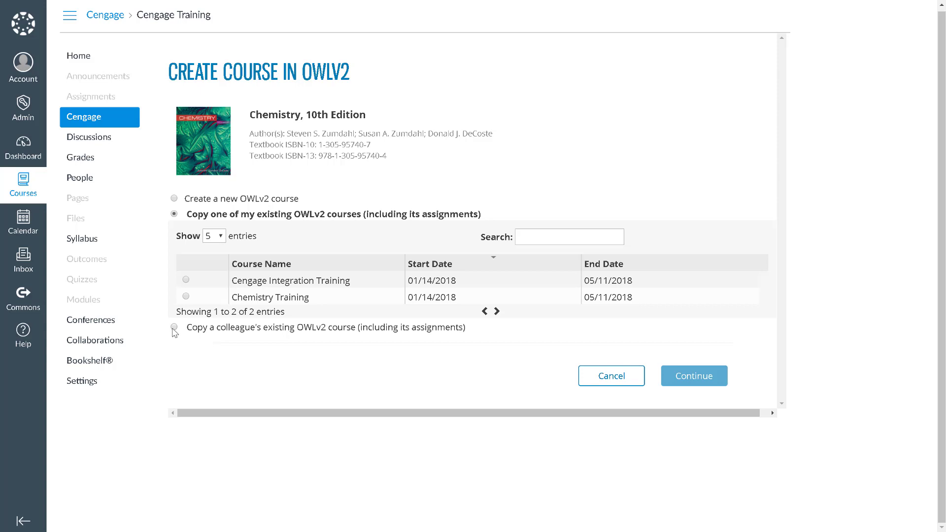
{"action": "left_click", "coordinate": [174, 327]}
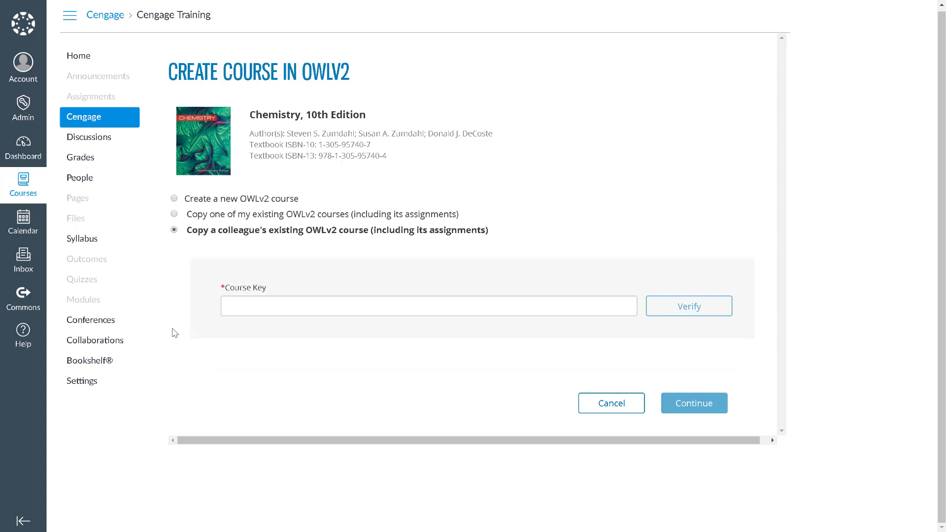
{"action": "left_click", "coordinate": [244, 310]}
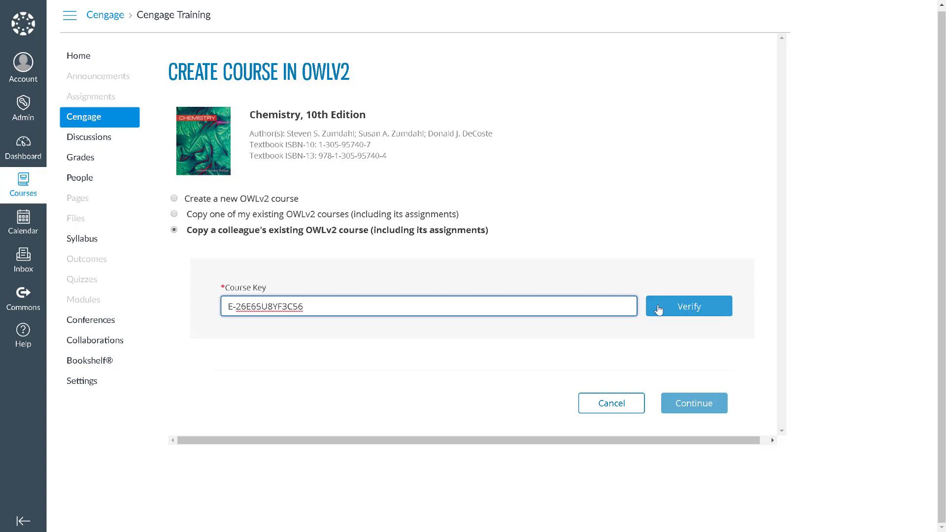
{"action": "left_click", "coordinate": [658, 309]}
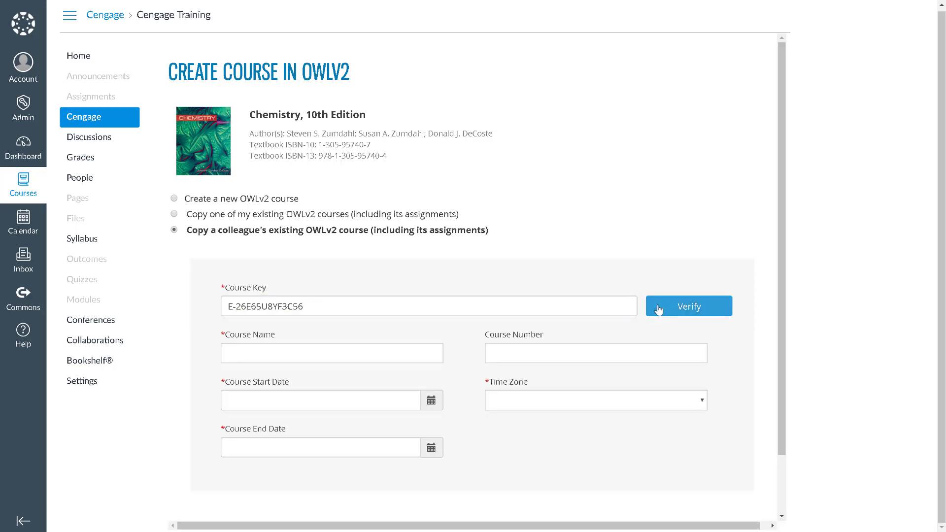
- Create a new OWLv2 course named 'Integration Training' starting January 15, 2018
{"action": "left_click", "coordinate": [174, 199]}
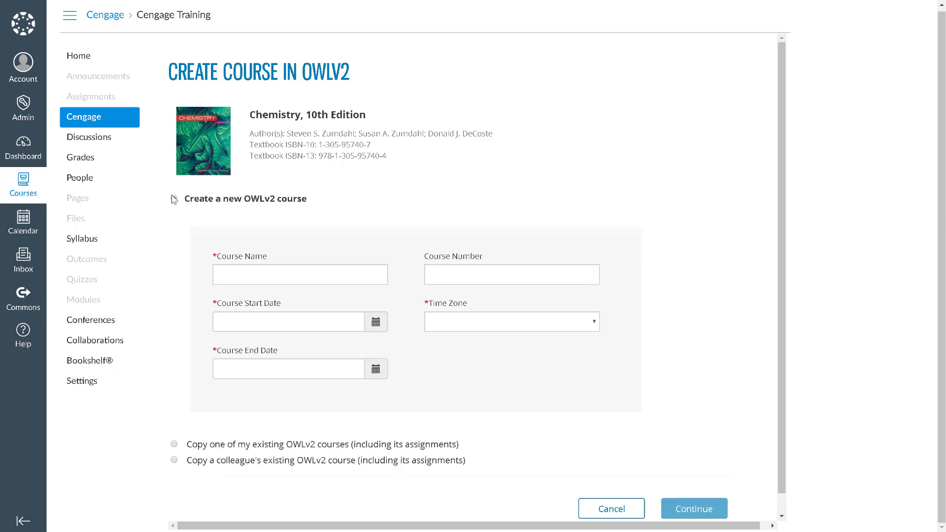
{"action": "left_click", "coordinate": [223, 269]}
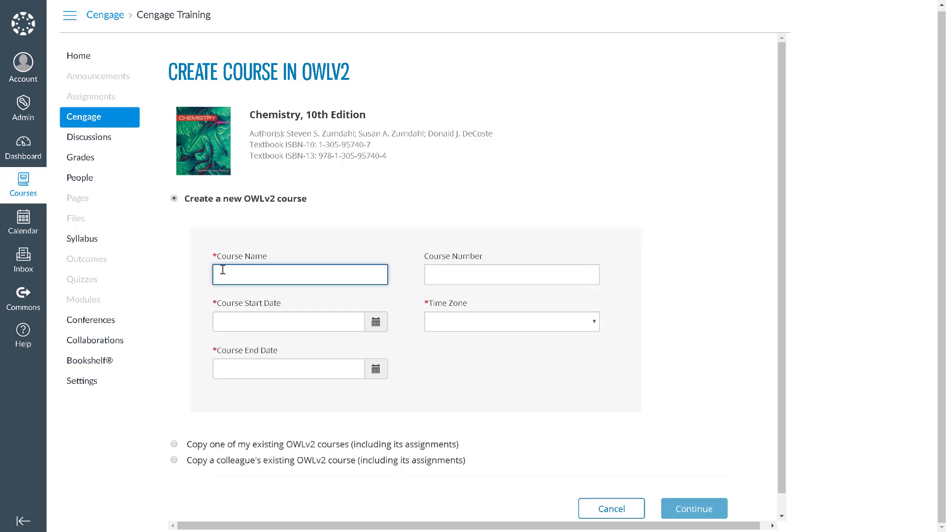
{"action": "type", "text": "Integration Training"}
{"action": "left_click", "coordinate": [226, 319]}
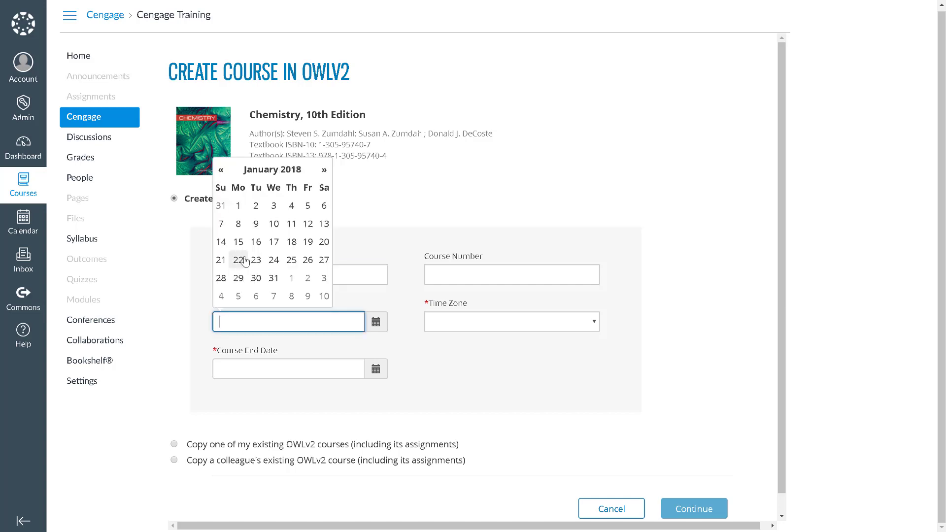
{"action": "left_click", "coordinate": [239, 242]}
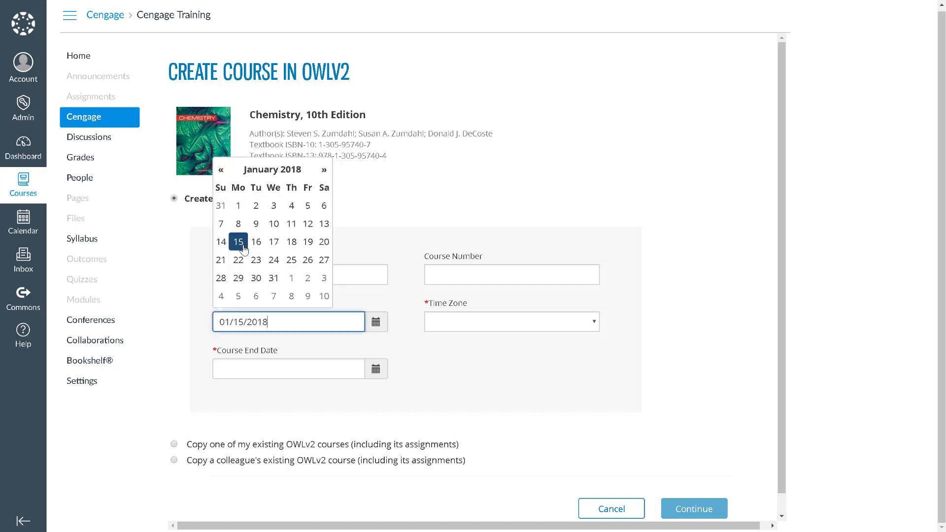
{"action": "left_click", "coordinate": [242, 346]}
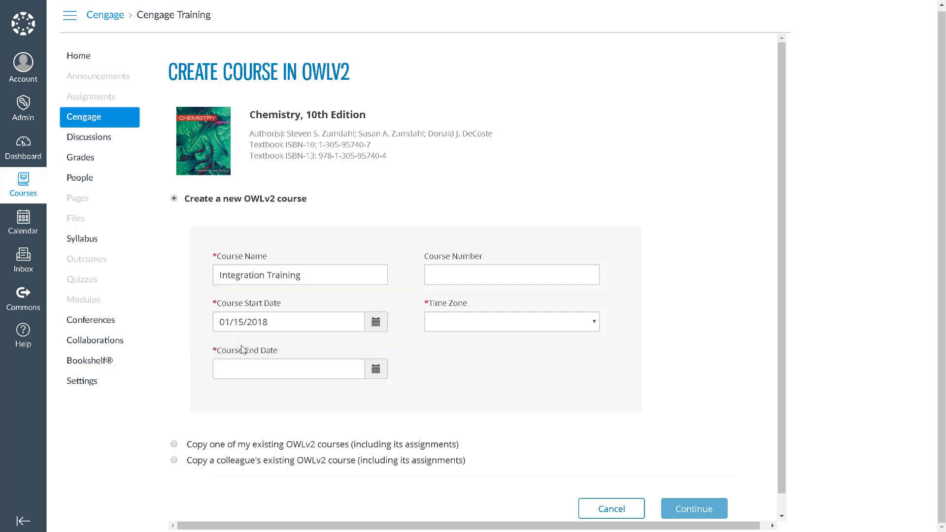
- Set the course end date to May 11, 2018 and the time zone to Eastern Time
{"action": "left_click", "coordinate": [237, 367]}
{"action": "left_click", "coordinate": [324, 218]}
{"action": "left_click", "coordinate": [323, 217]}
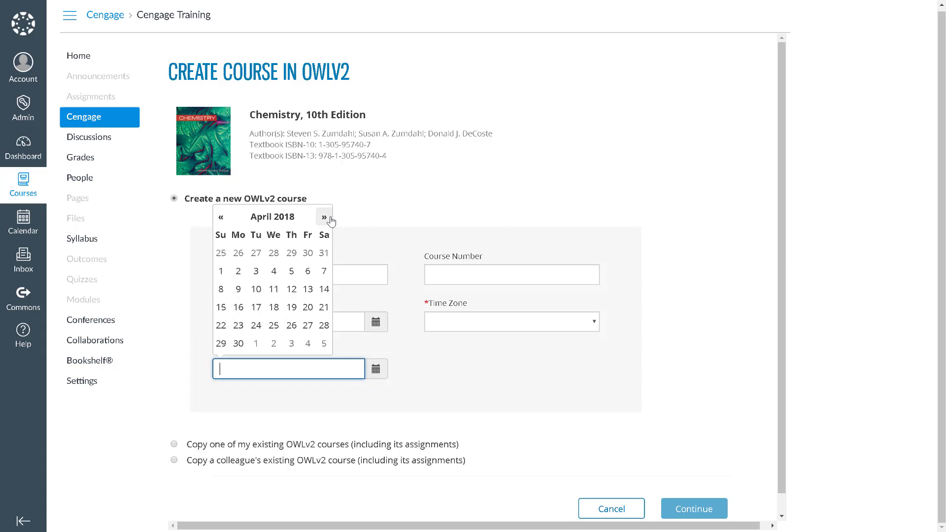
{"action": "left_click", "coordinate": [324, 217]}
{"action": "left_click", "coordinate": [308, 270]}
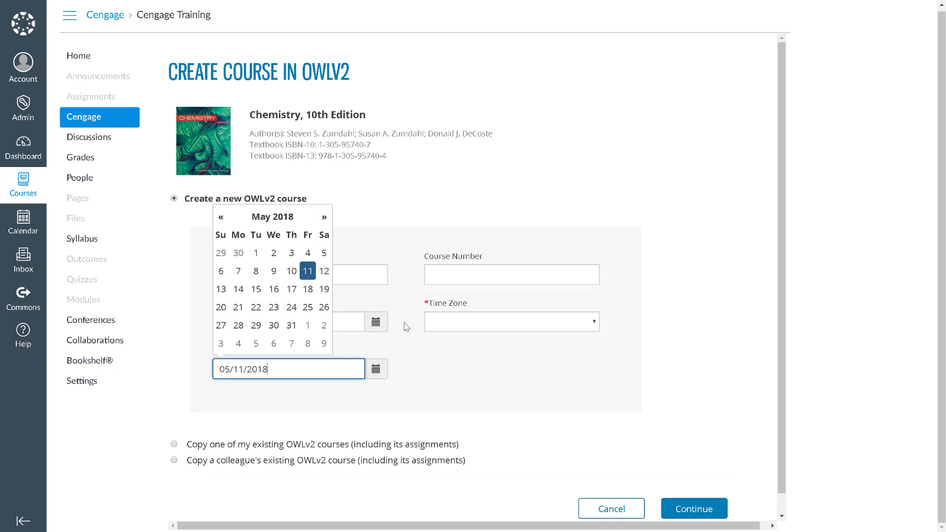
{"action": "left_click", "coordinate": [414, 336]}
{"action": "left_click", "coordinate": [439, 329]}
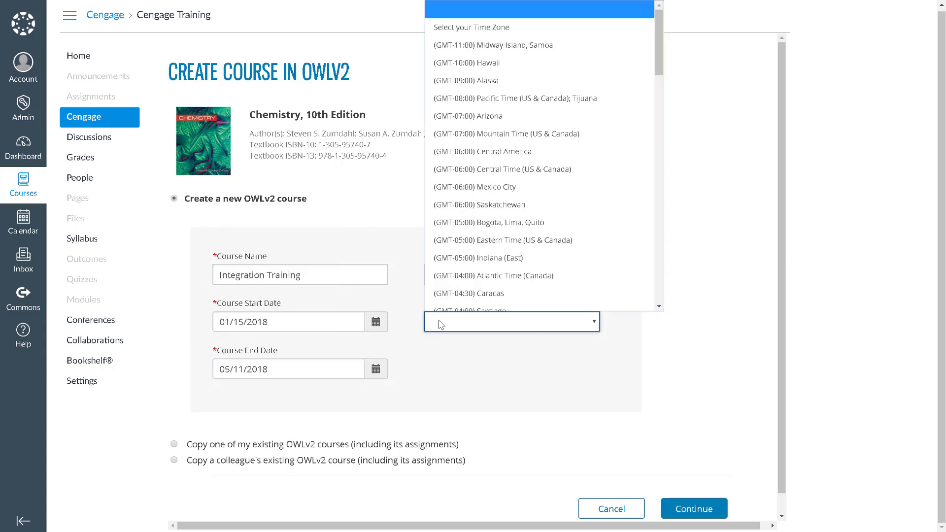
{"action": "left_click", "coordinate": [466, 240]}
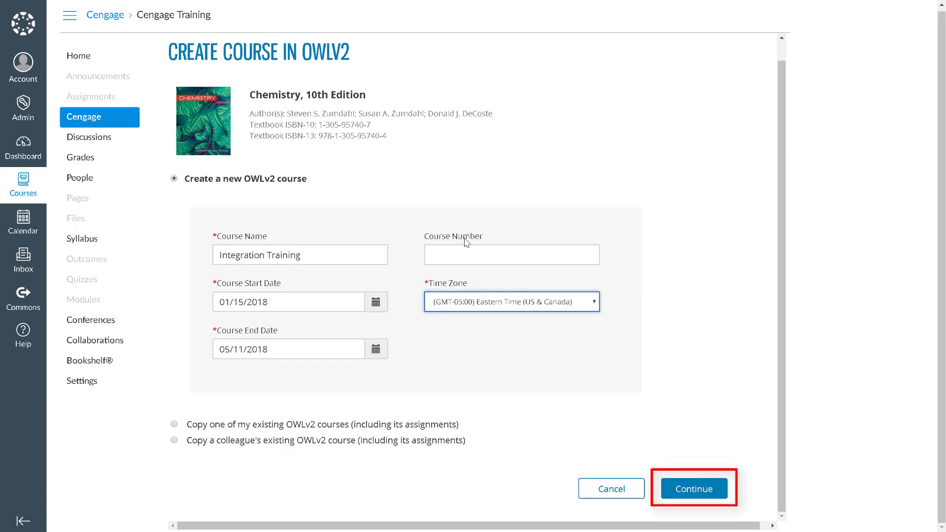
- Submit the course details, decline the gradebook total-score column, and confirm the link
{"action": "left_click", "coordinate": [674, 487]}
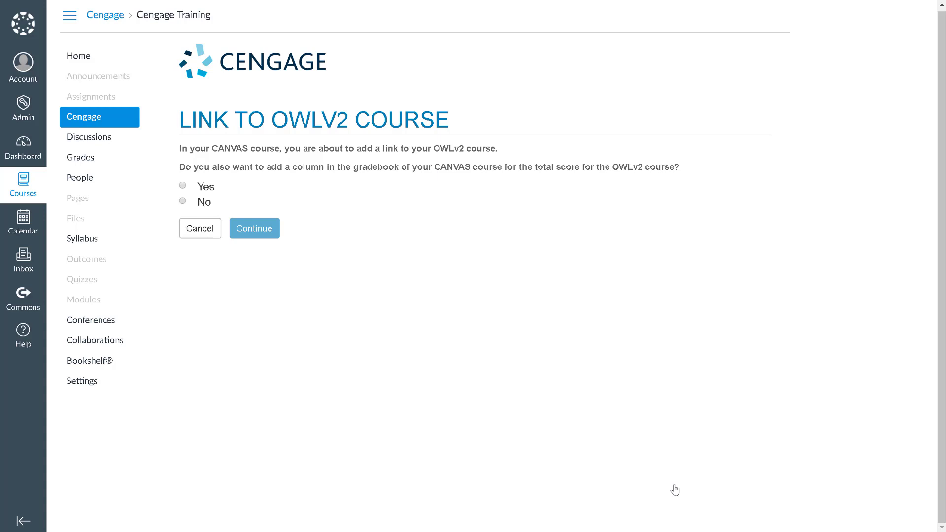
{"action": "left_click", "coordinate": [183, 186]}
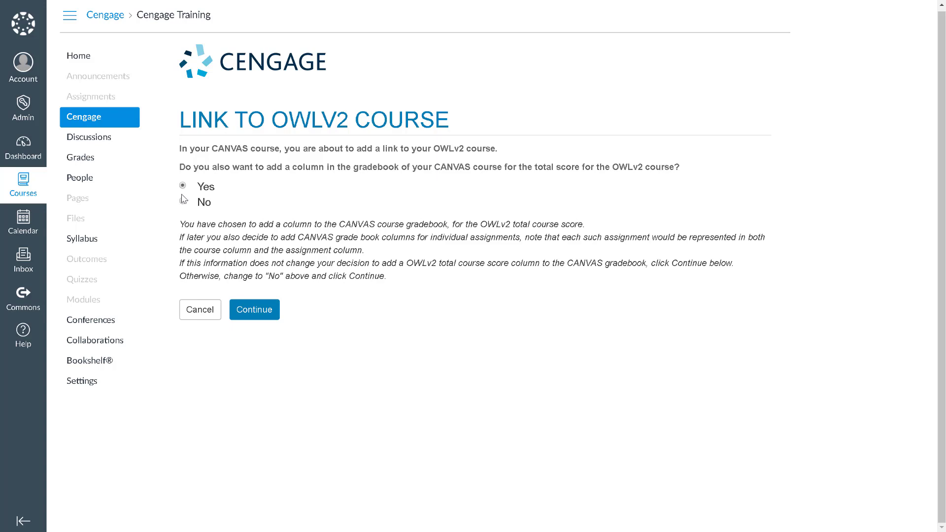
{"action": "left_click", "coordinate": [182, 201]}
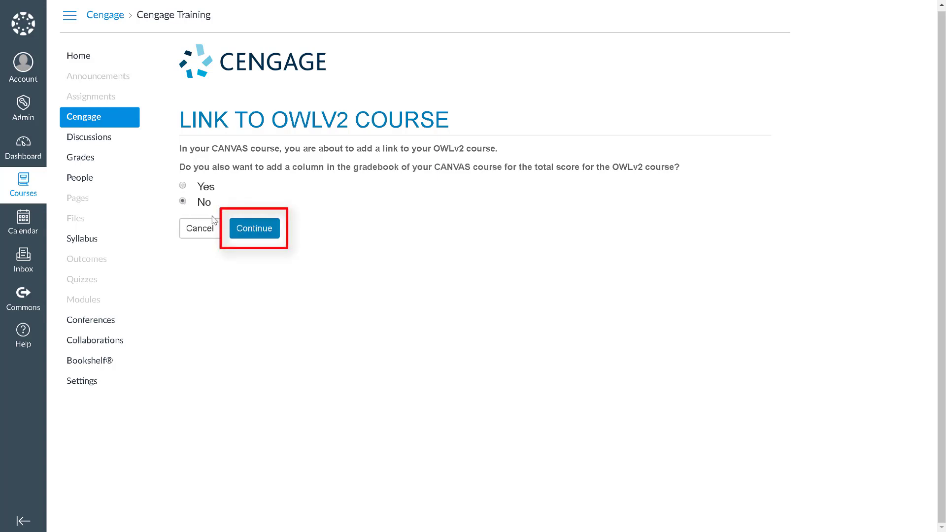
{"action": "left_click", "coordinate": [239, 231]}
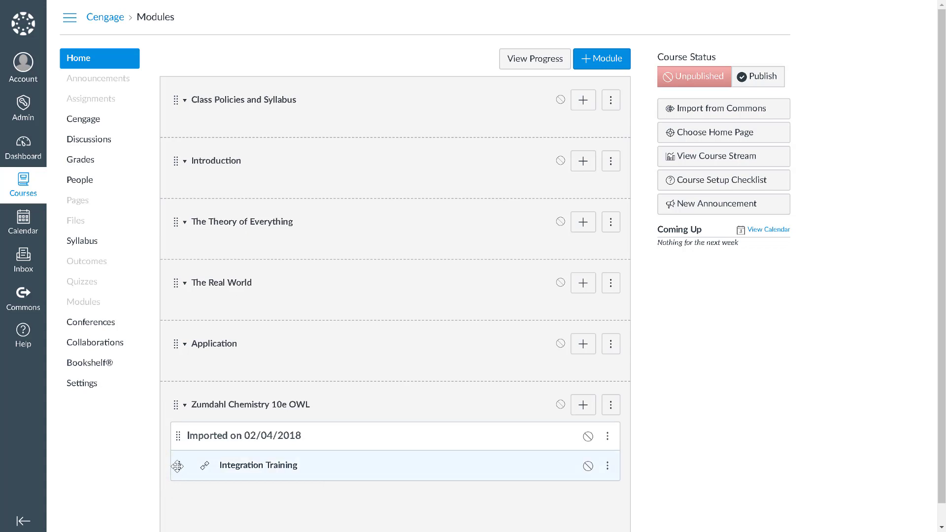
- Move the Integration Training link into Class Policies and Syllabus, renaming it 'Register and Access Cengage Resources'
{"action": "mouse_move", "coordinate": [178, 465]}
{"action": "left_mouse_down"}
{"action": "mouse_move", "coordinate": [202, 314]}
{"action": "mouse_move", "coordinate": [176, 59]}
{"action": "mouse_move", "coordinate": [169, 118]}
{"action": "left_mouse_up"}
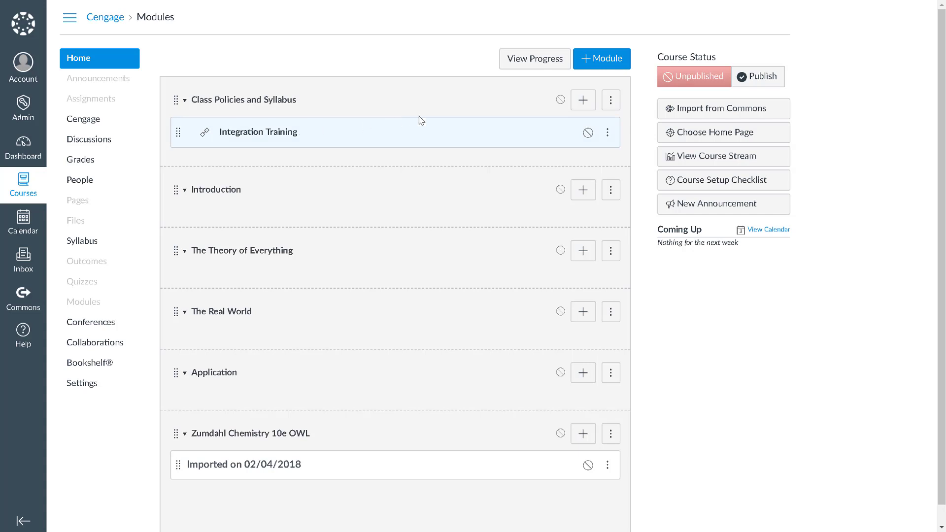
{"action": "left_click", "coordinate": [608, 132]}
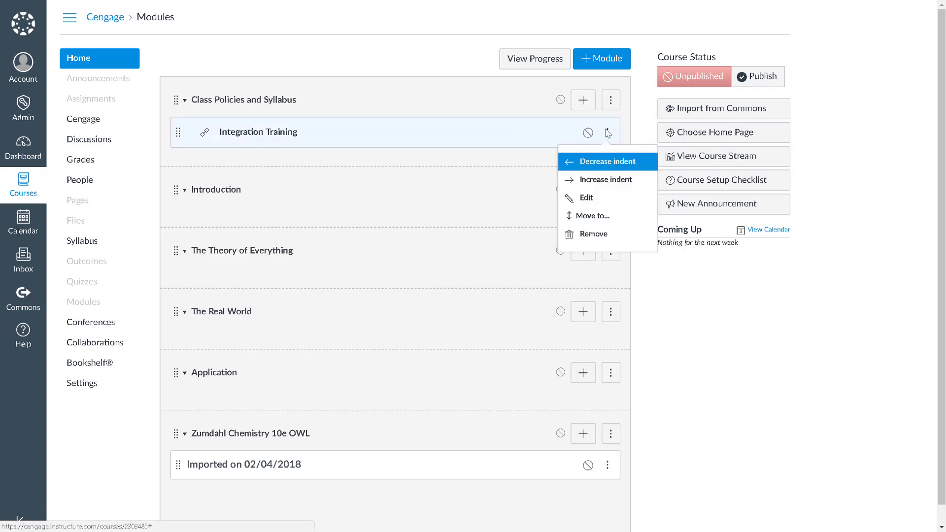
{"action": "left_click", "coordinate": [587, 198]}
{"action": "left_click_drag", "start_coordinate": [515, 229], "coordinate": [422, 223]}
{"action": "type", "text": "Register and Access Cengage Resources"}
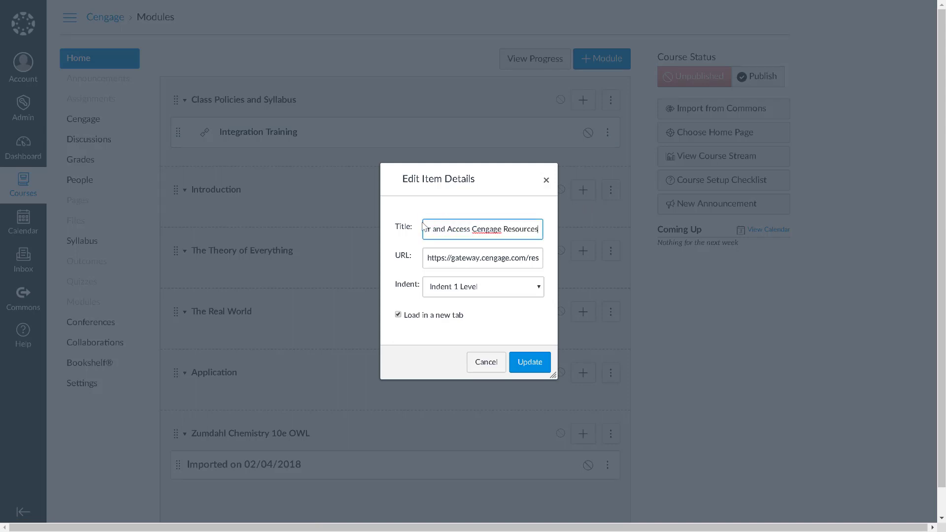
{"action": "left_click", "coordinate": [521, 368]}
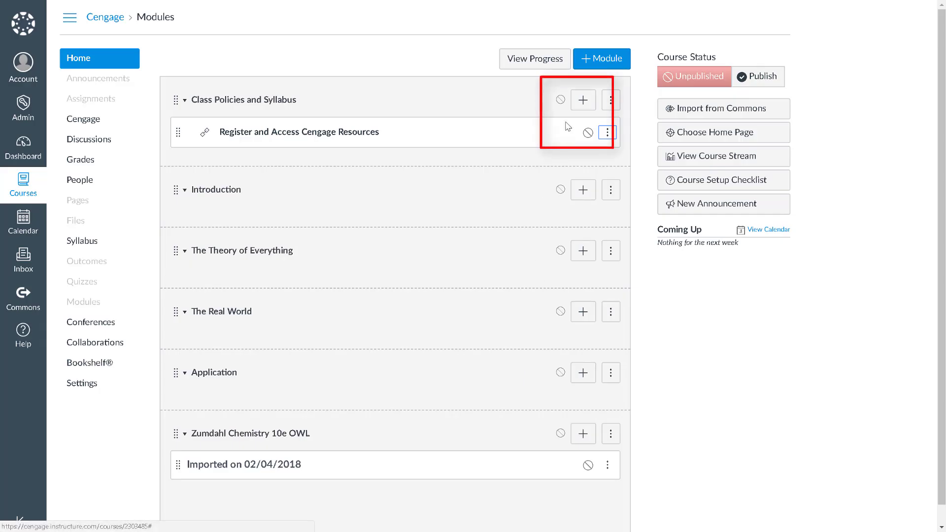
- Publish the Class Policies and Syllabus module and the whole course
{"action": "left_click", "coordinate": [560, 100]}
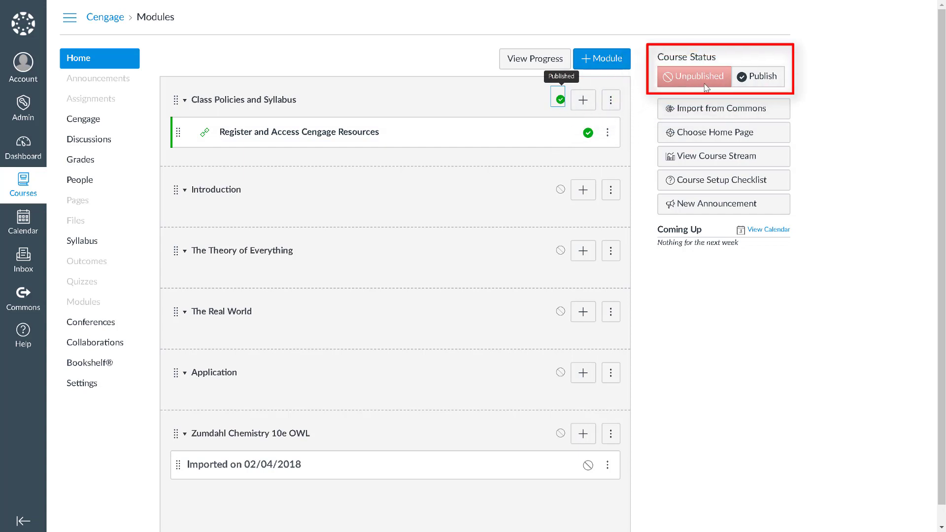
{"action": "left_click", "coordinate": [750, 81]}
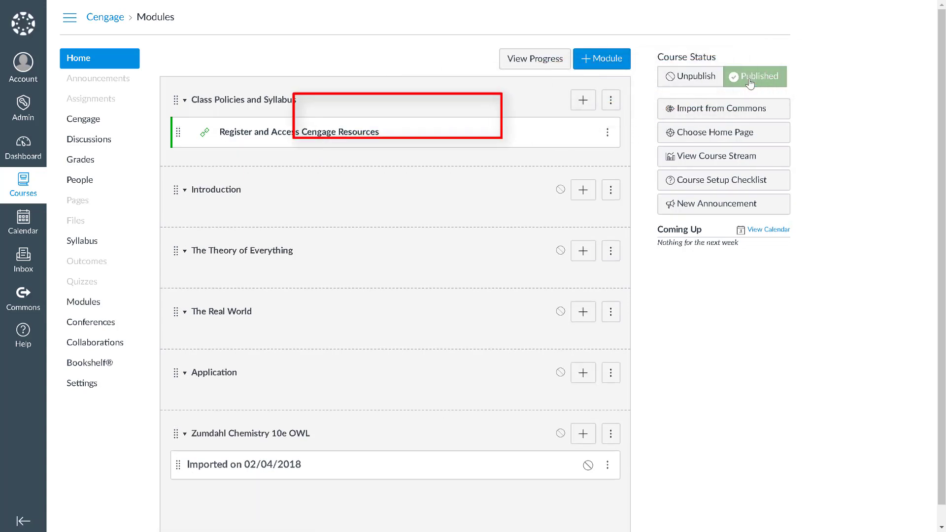